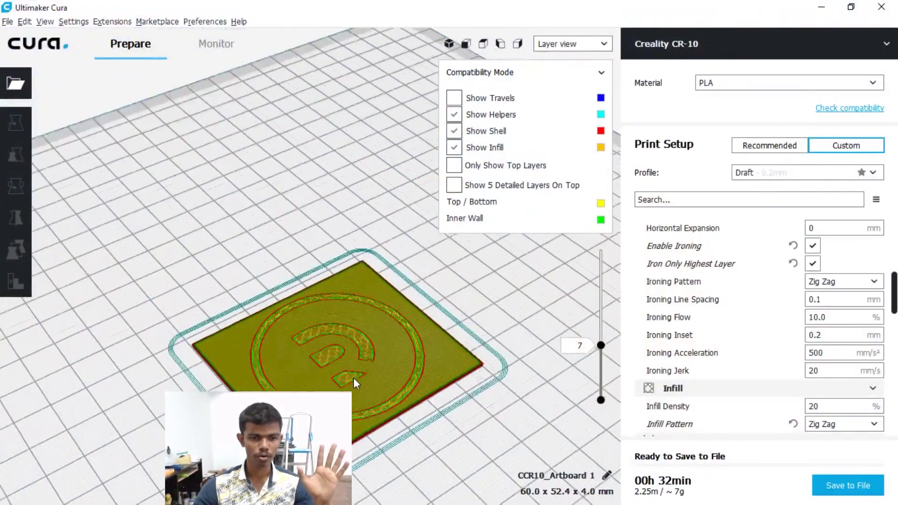
Zoom out to the full build-volume view and orbit around the sliced coin on the plate.
{"action": "left_click", "coordinate": [449, 43]}
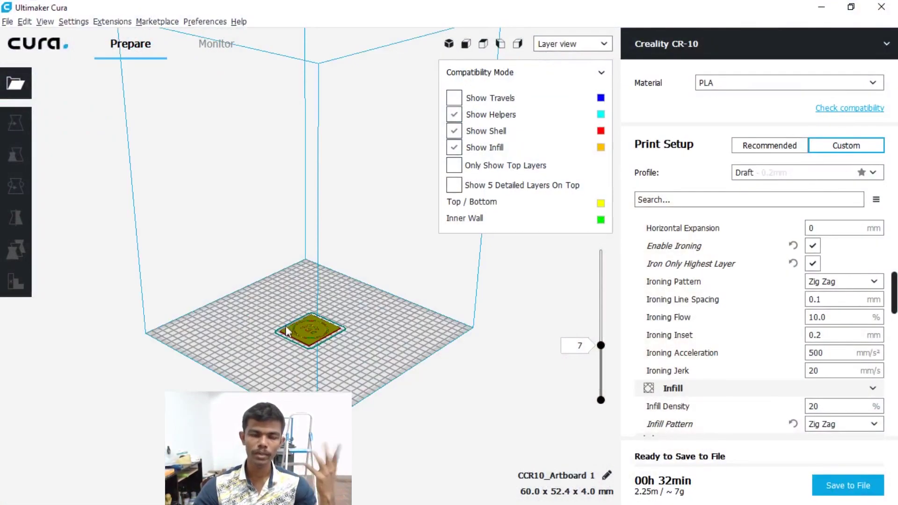
{"action": "right_click_drag", "start_coordinate": [285, 324], "coordinate": [342, 281]}
Select the coin, switch the view mode to Solid, and orbit to inspect it.
{"action": "left_click", "coordinate": [341, 285]}
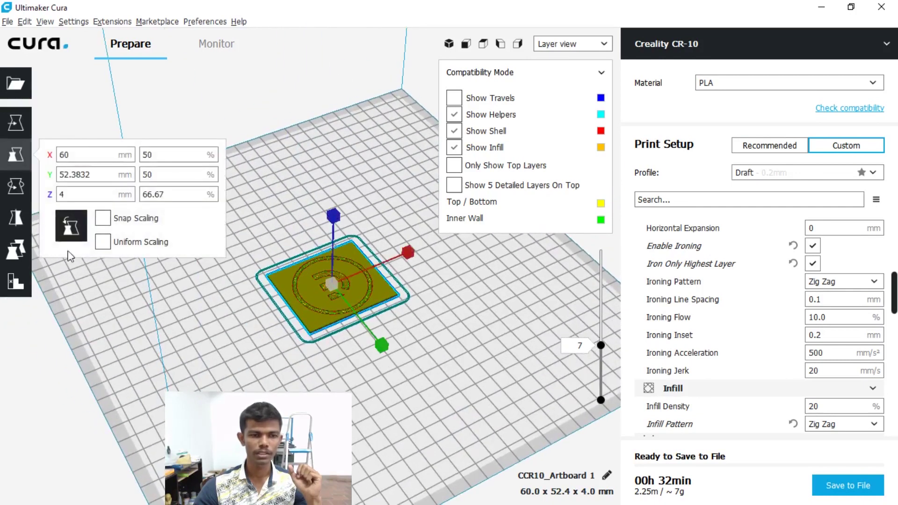
{"action": "left_click", "coordinate": [584, 46]}
{"action": "left_click", "coordinate": [555, 58]}
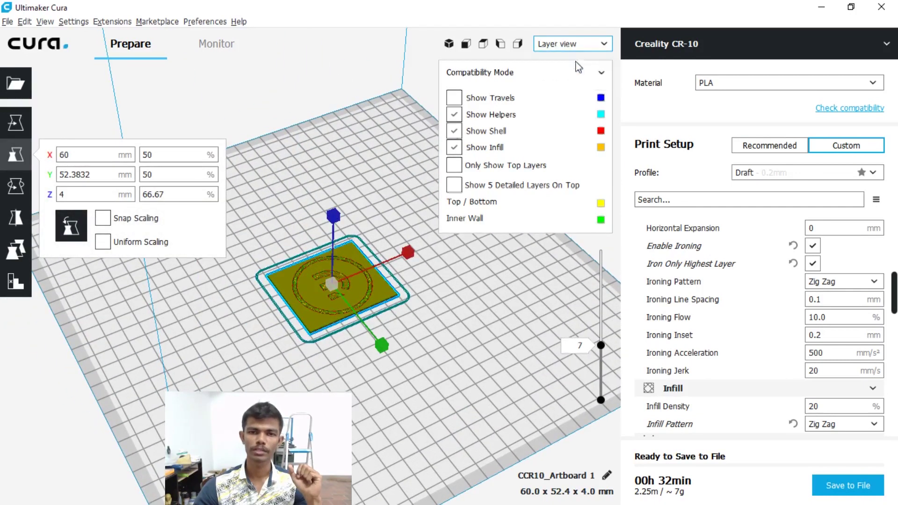
{"action": "right_click_drag", "start_coordinate": [355, 233], "coordinate": [331, 291]}
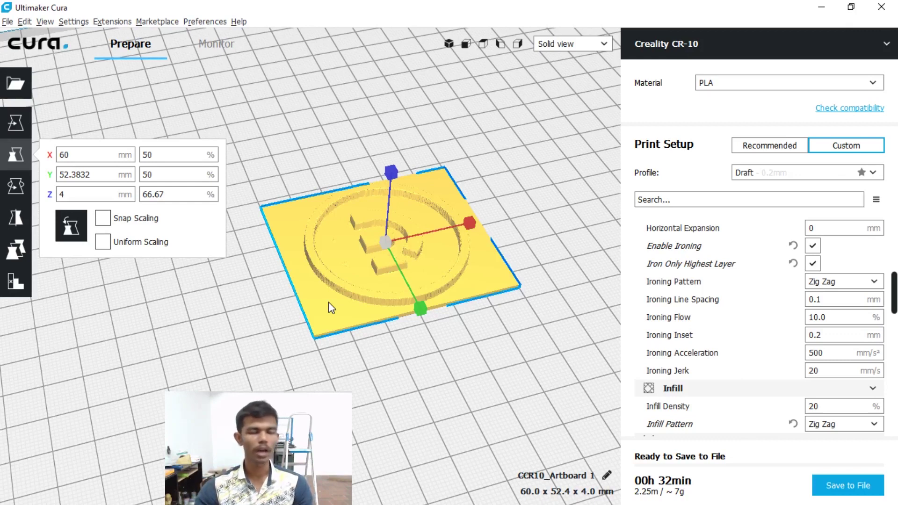
Reselect the coin, switch to Layer view, and show its layers up to layer 20.
{"action": "left_click", "coordinate": [230, 117]}
{"action": "left_click", "coordinate": [304, 264]}
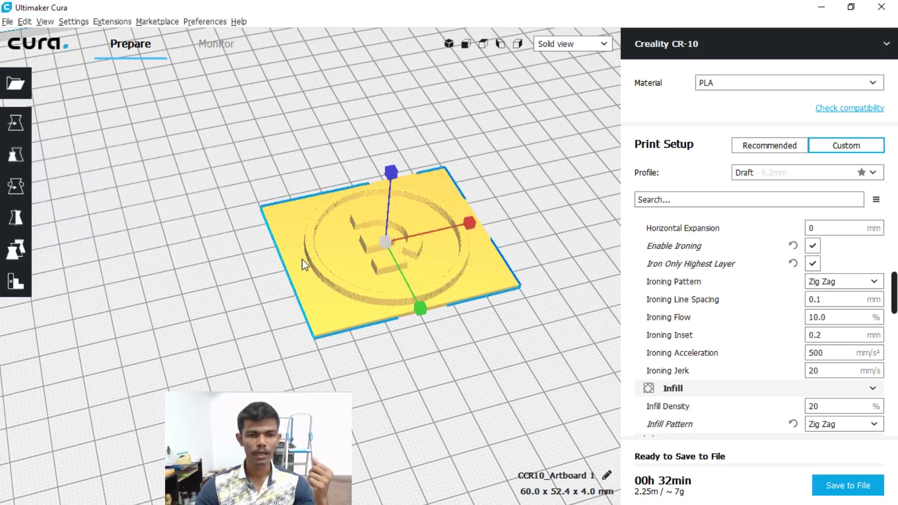
{"action": "left_click", "coordinate": [595, 44]}
{"action": "left_click", "coordinate": [585, 82]}
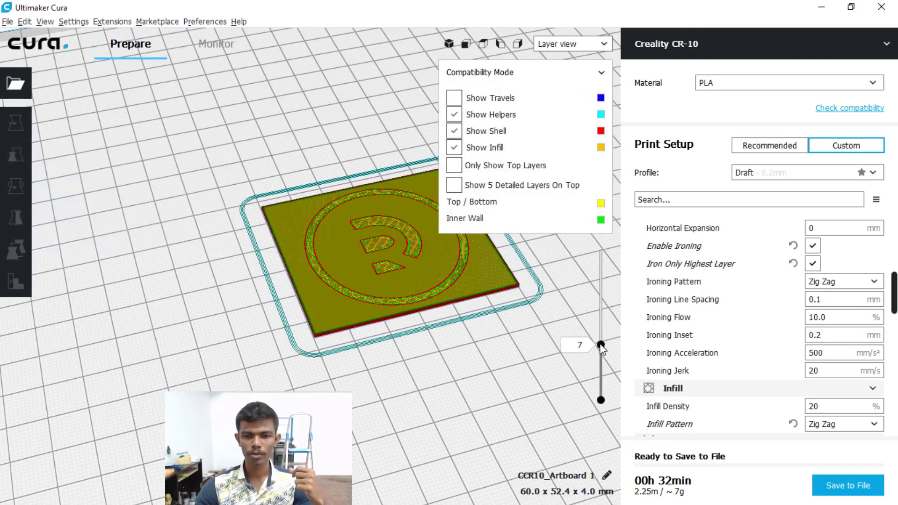
{"action": "left_click_drag", "start_coordinate": [600, 345], "coordinate": [601, 248]}
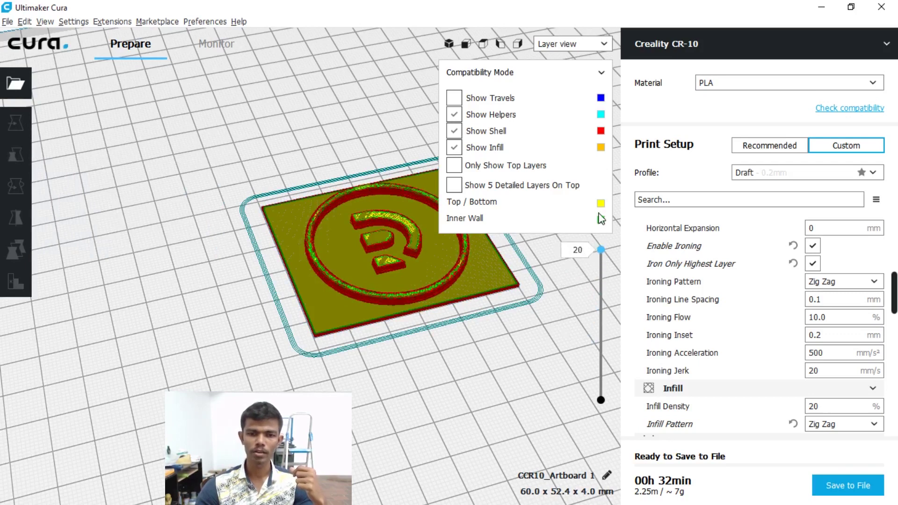
{"action": "scroll", "coordinate": [857, 270], "scroll_direction": "up", "scroll_amount": 5}
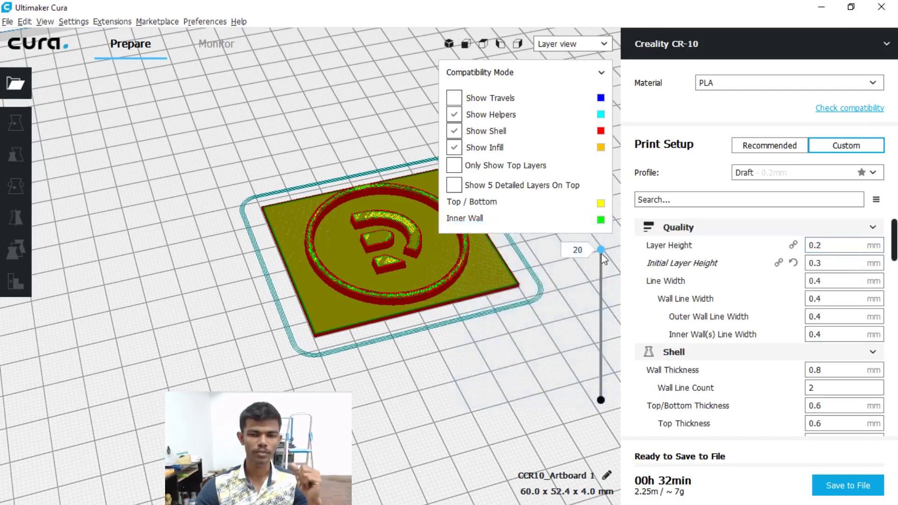
{"action": "left_click_drag", "start_coordinate": [603, 255], "coordinate": [582, 245]}
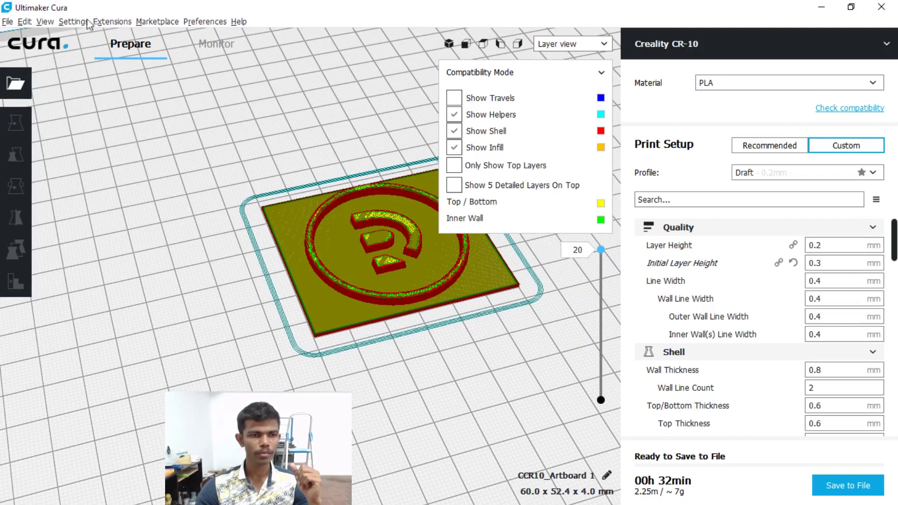
Open the Extensions > Post Processing > Modify G-Code dialog and its Add a script list.
{"action": "left_click", "coordinate": [105, 22]}
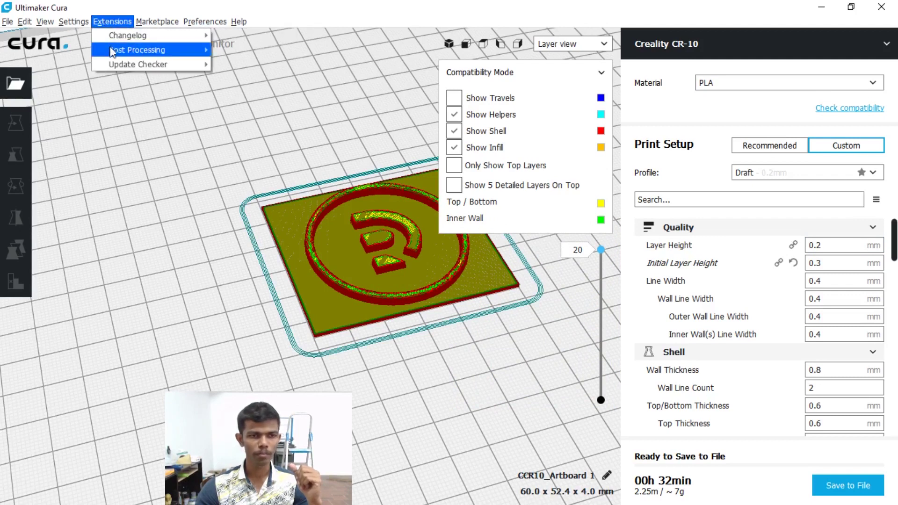
{"action": "mouse_move", "coordinate": [126, 48]}
{"action": "left_click", "coordinate": [246, 50]}
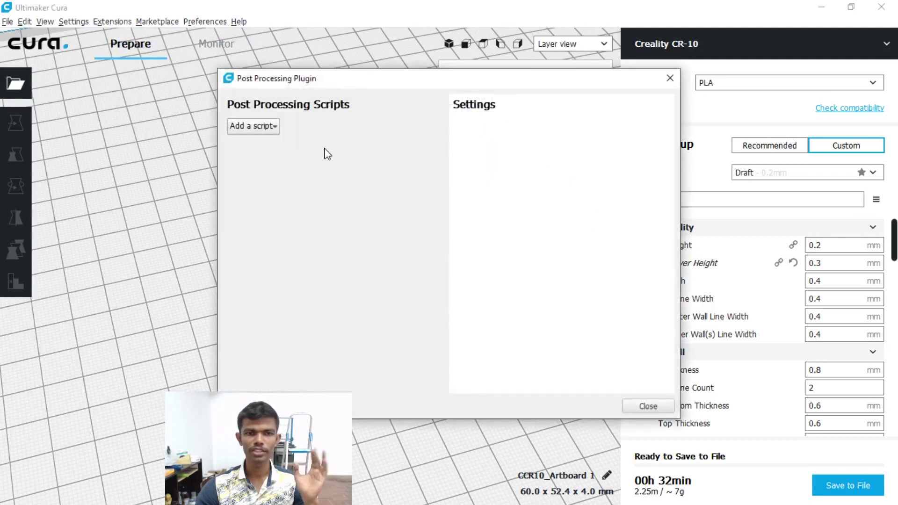
{"action": "left_click", "coordinate": [251, 131]}
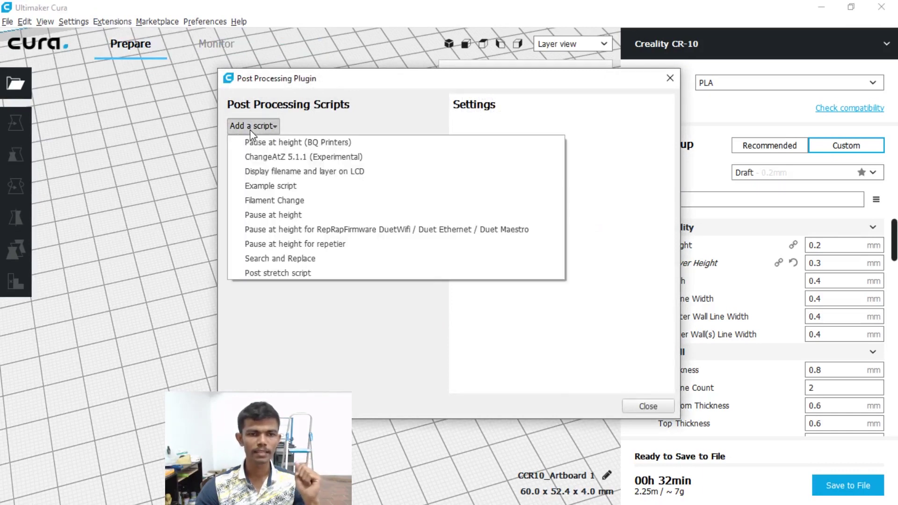
Add the Filament Change script (layer 1, 30.0/300.0 mm retractions) and close the dialog.
{"action": "left_click", "coordinate": [262, 201]}
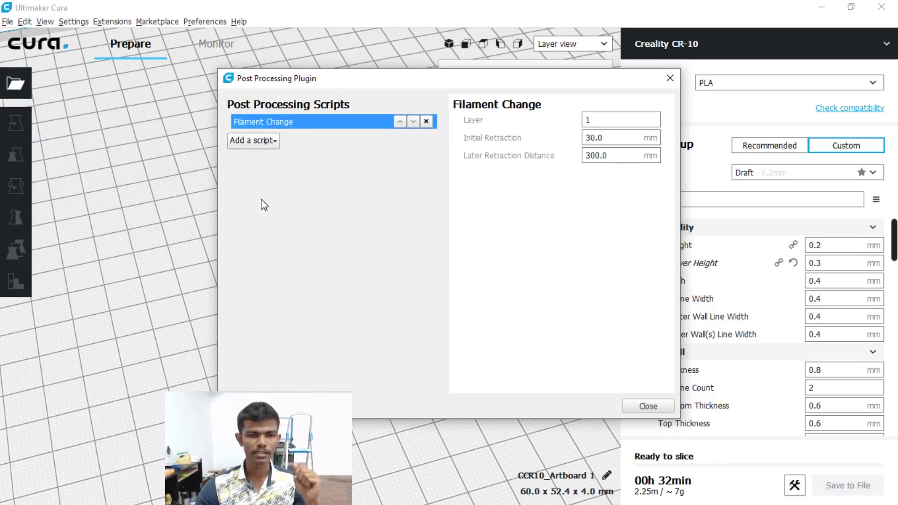
{"action": "left_click_drag", "start_coordinate": [517, 84], "coordinate": [468, 109]}
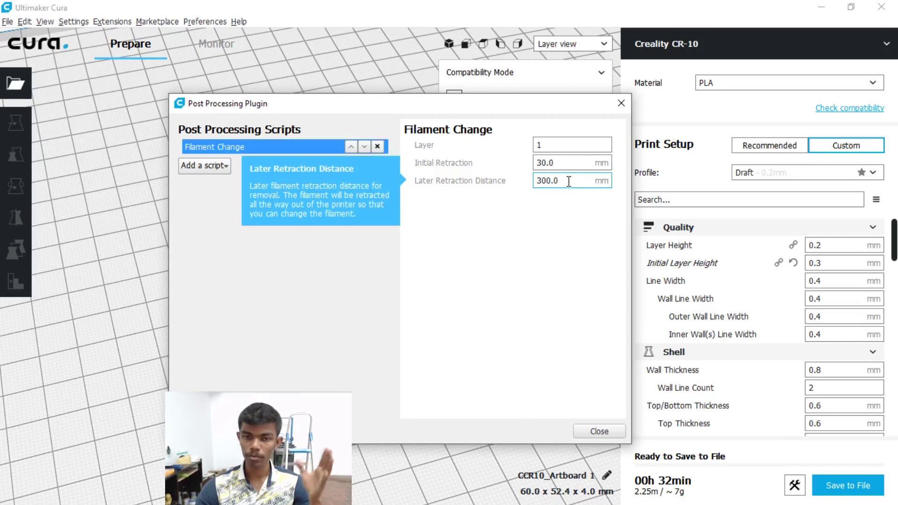
{"action": "double_click", "coordinate": [561, 142]}
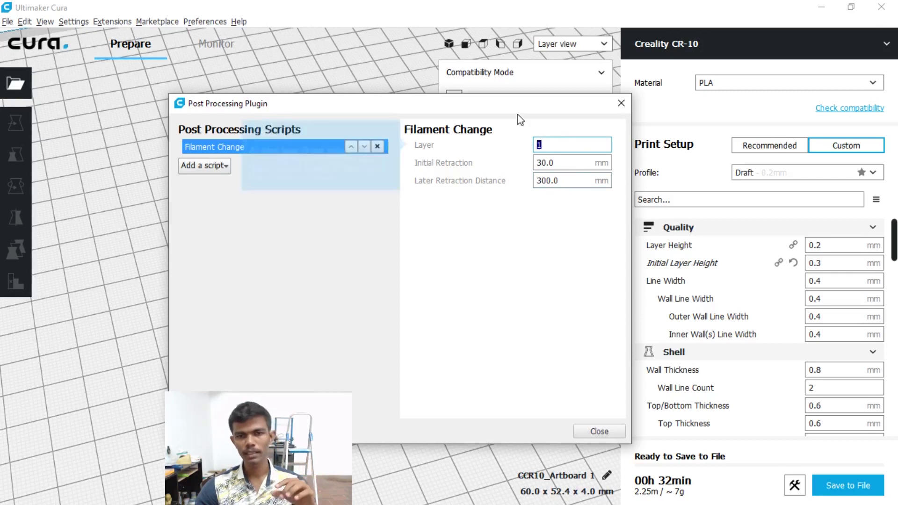
{"action": "left_click_drag", "start_coordinate": [519, 118], "coordinate": [467, 115]}
{"action": "left_click", "coordinate": [562, 99]}
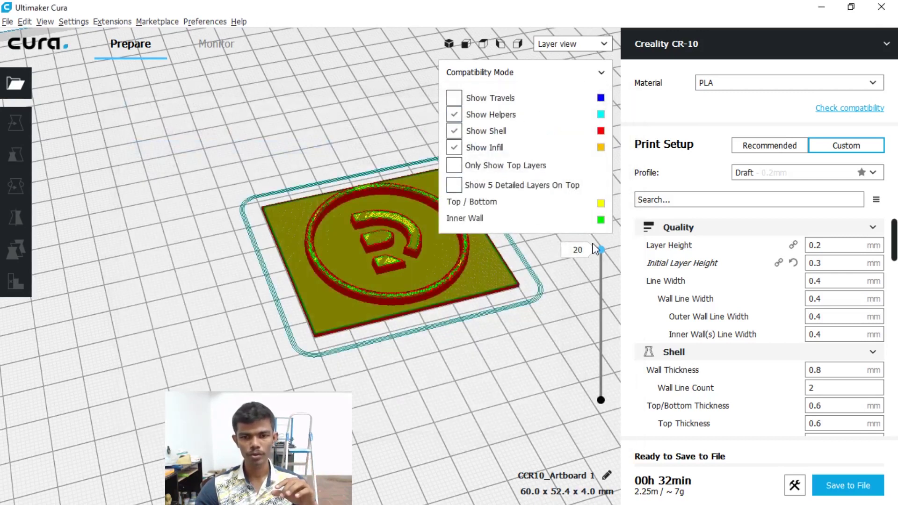
Lower the layer slider's top handle to layer 7.
{"action": "left_click_drag", "start_coordinate": [600, 260], "coordinate": [601, 353]}
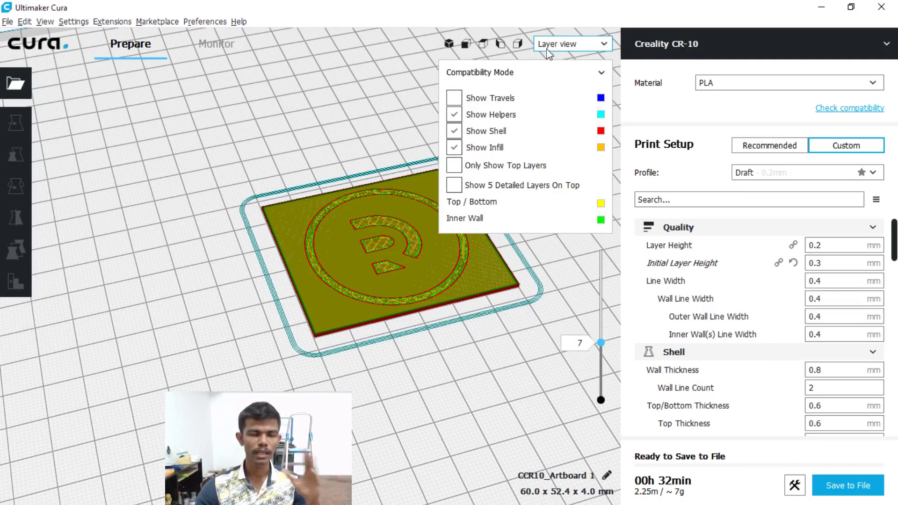
Reopen the Modify G-Code post-processing scripts dialog.
{"action": "left_click", "coordinate": [112, 22]}
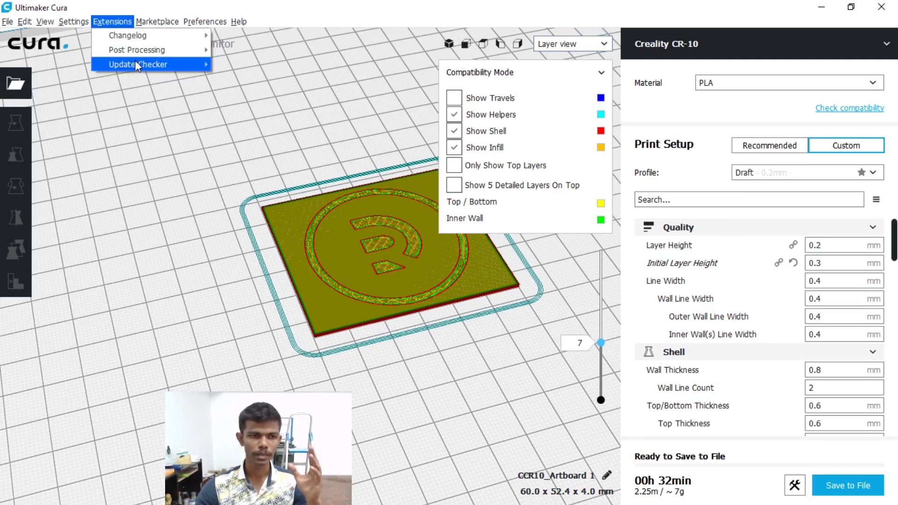
{"action": "mouse_move", "coordinate": [209, 54]}
{"action": "left_click", "coordinate": [255, 50]}
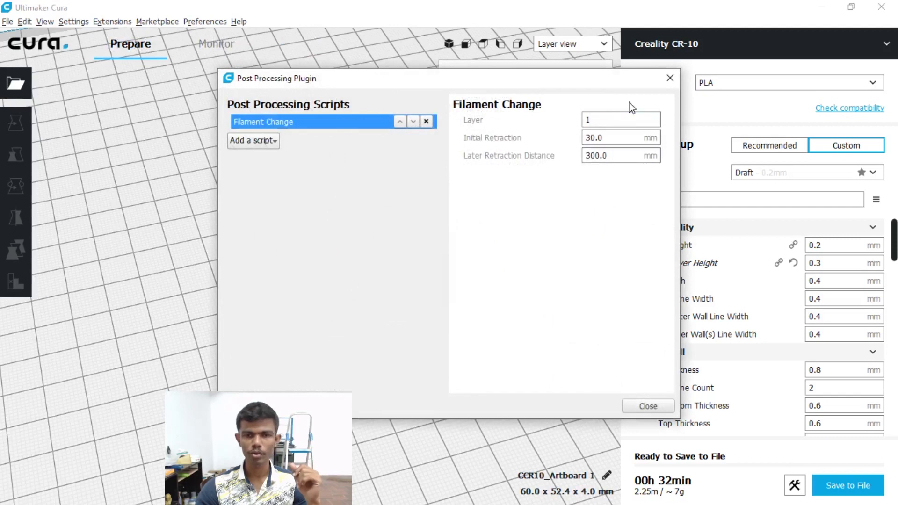
Set Layer to 7, Initial Retraction -30.0 and Later Retraction Distance -300.0, then close.
{"action": "double_click", "coordinate": [599, 120]}
{"action": "type", "text": "7"}
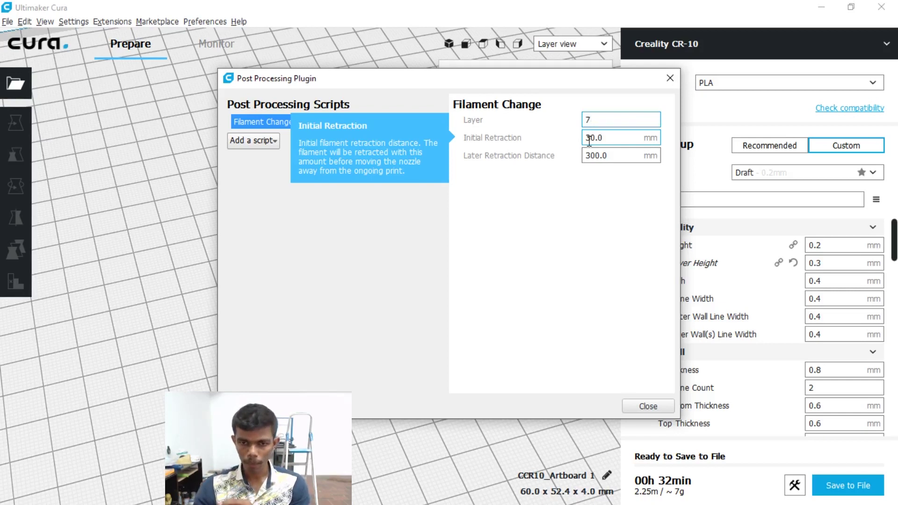
{"action": "type", "text": "-"}
{"action": "left_click", "coordinate": [588, 155]}
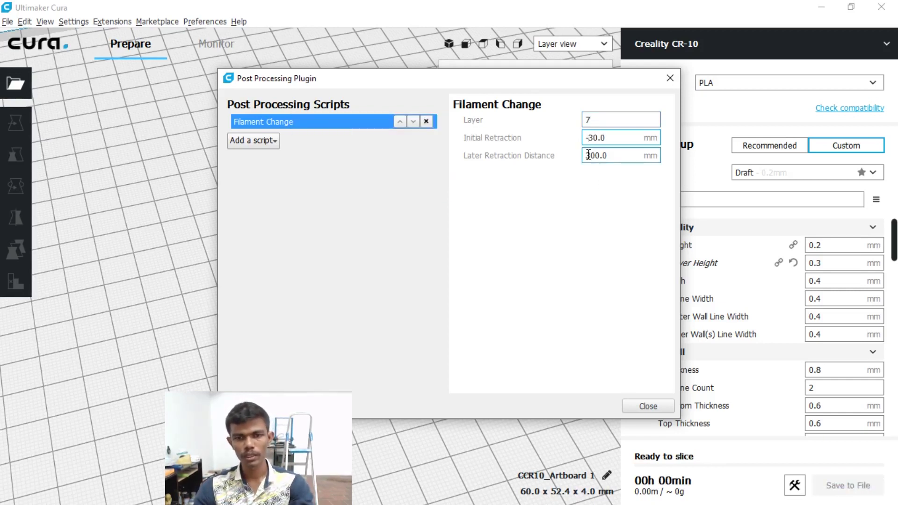
{"action": "type", "text": "-"}
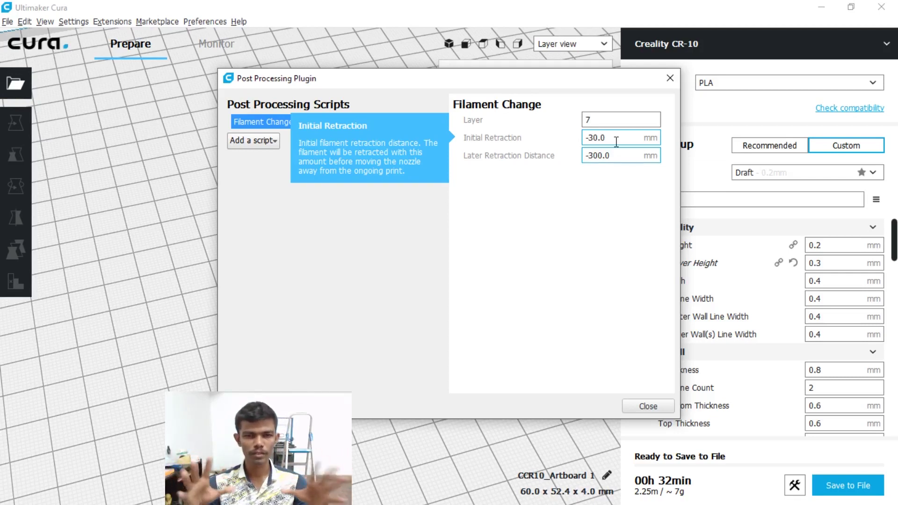
{"action": "left_click", "coordinate": [638, 407]}
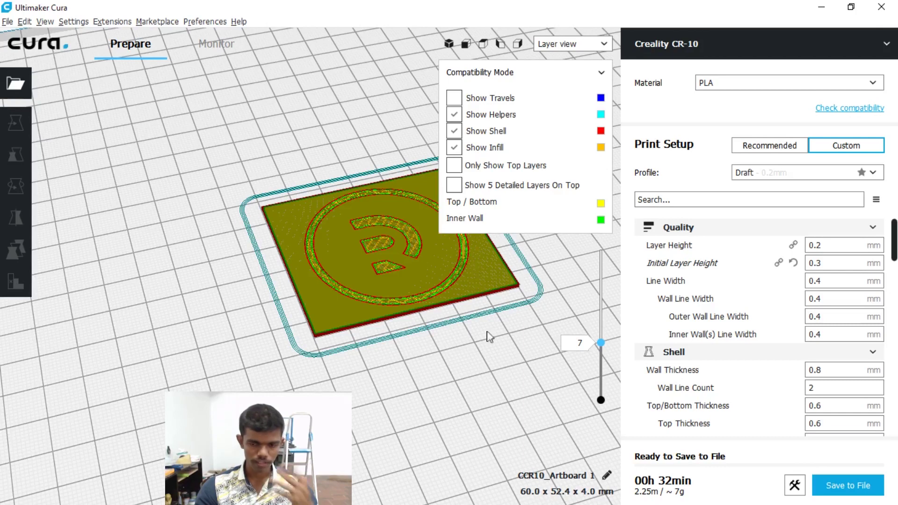
Reopen the Modify G-Code dialog and show the list of scripts that can be added.
{"action": "left_click", "coordinate": [120, 22]}
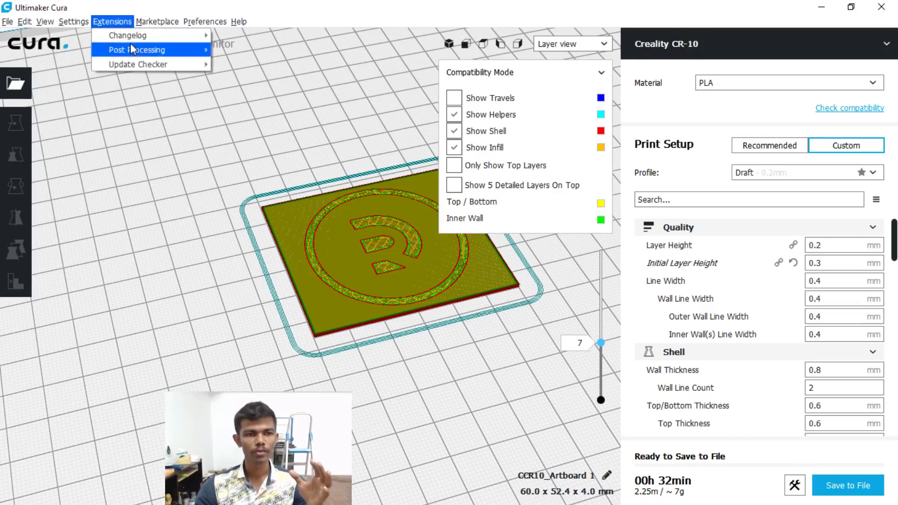
{"action": "mouse_move", "coordinate": [132, 49]}
{"action": "left_click", "coordinate": [249, 52]}
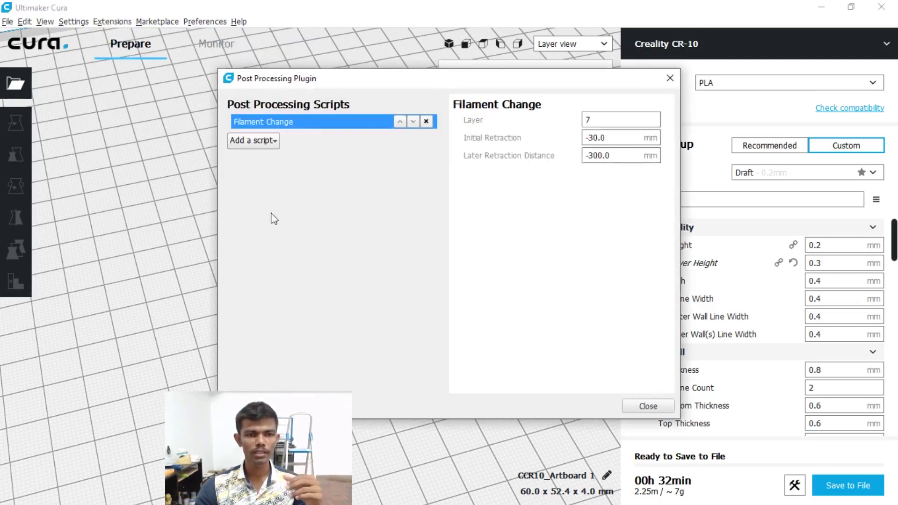
{"action": "left_click", "coordinate": [263, 142]}
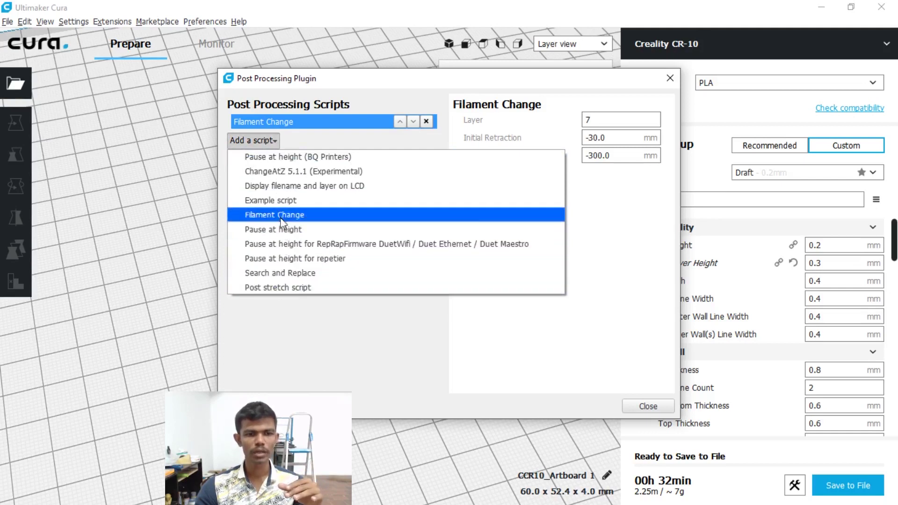